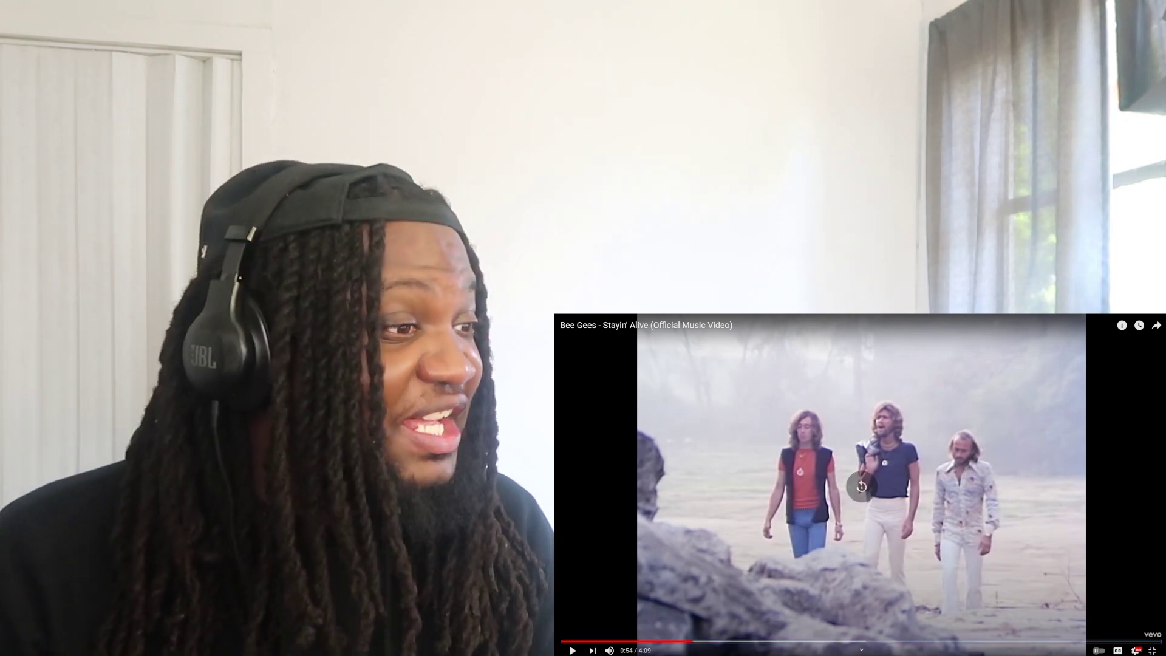
pyautogui.press('Left')
pyautogui.press('Left')
pyautogui.press('space')
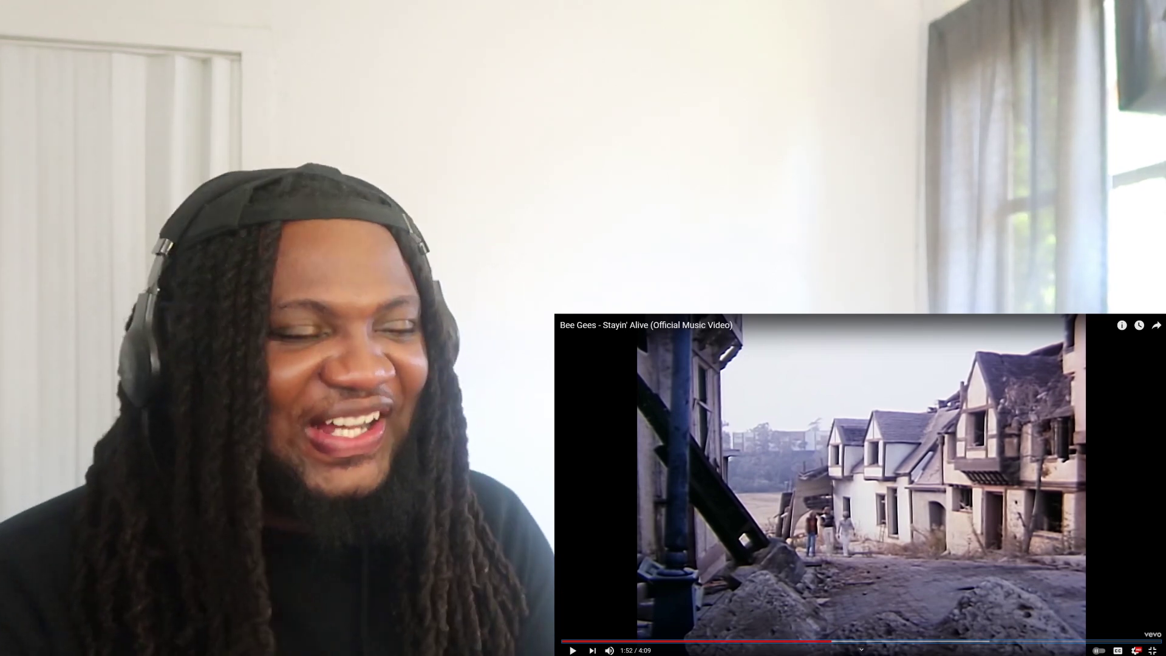
pyautogui.press('Left')
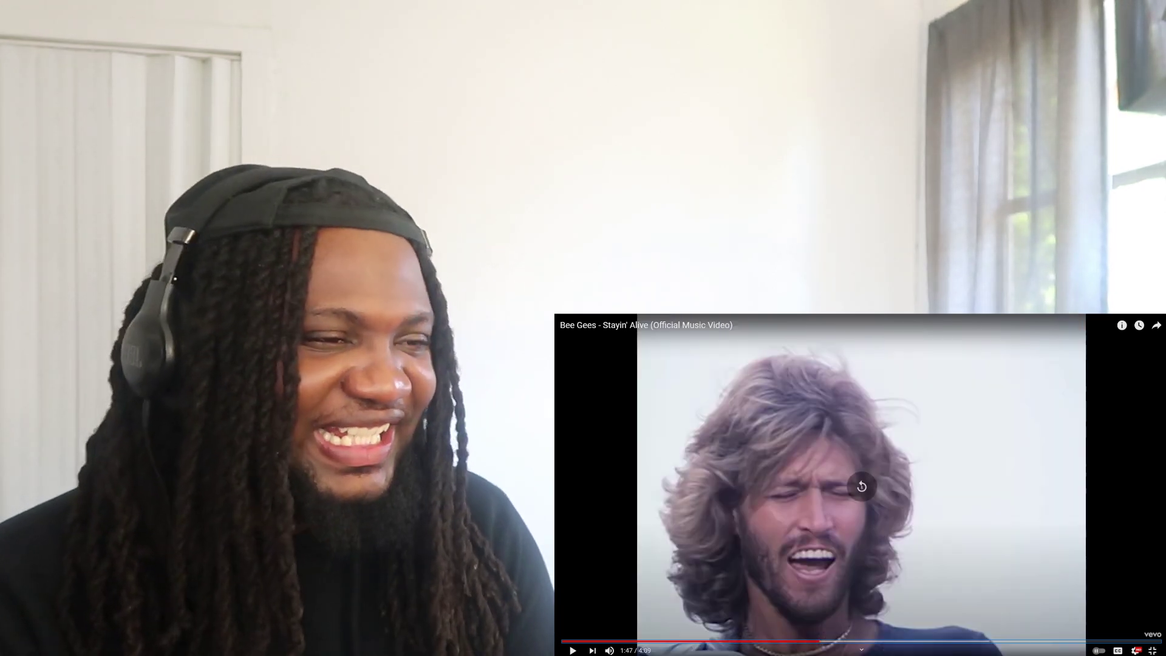
pyautogui.press('Left')
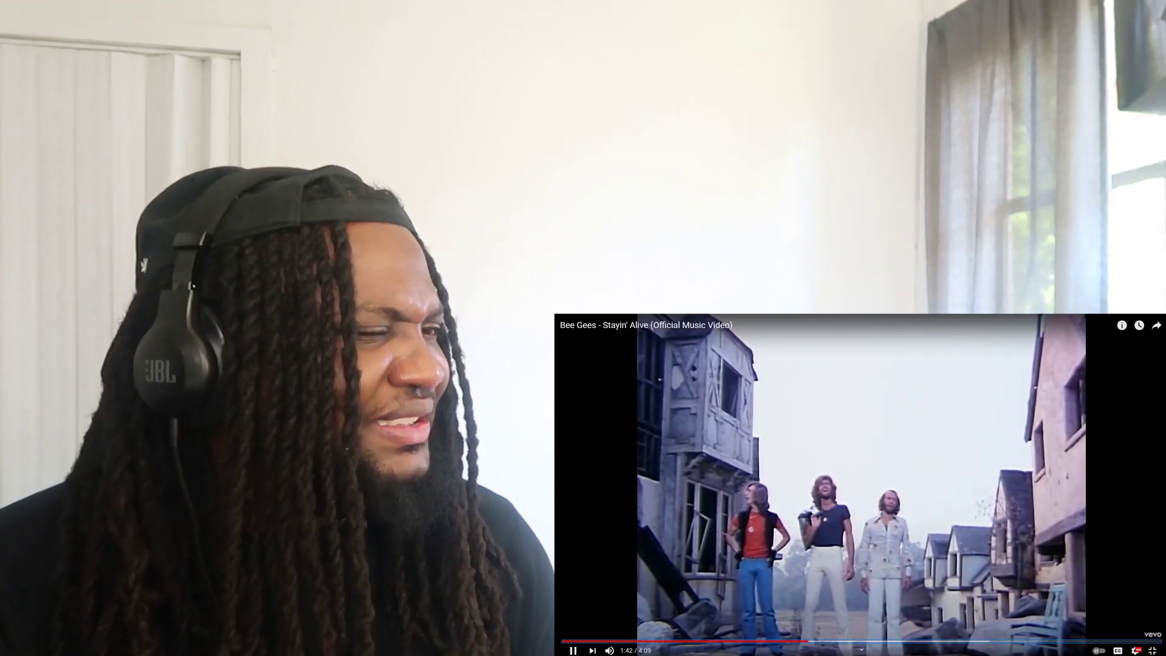